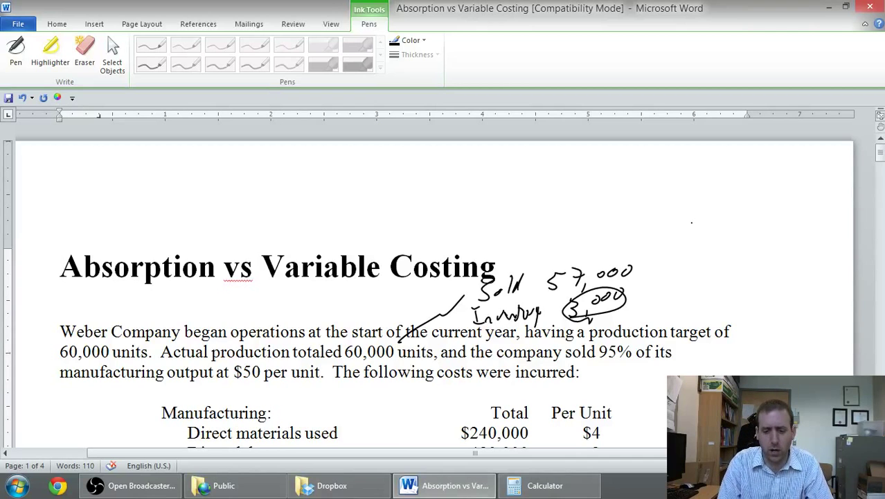
With the Pen tool, handwrite the heading "Variable costing I/S" on the left half of blank page 2
scroll(743, 266, "down", 10)
scroll(743, 266, "down", 6)
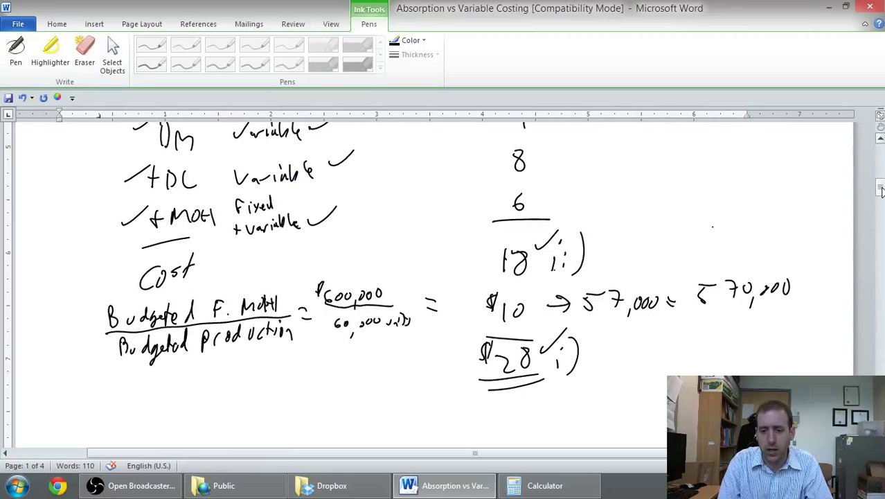
left_click_drag(881, 195, 881, 190)
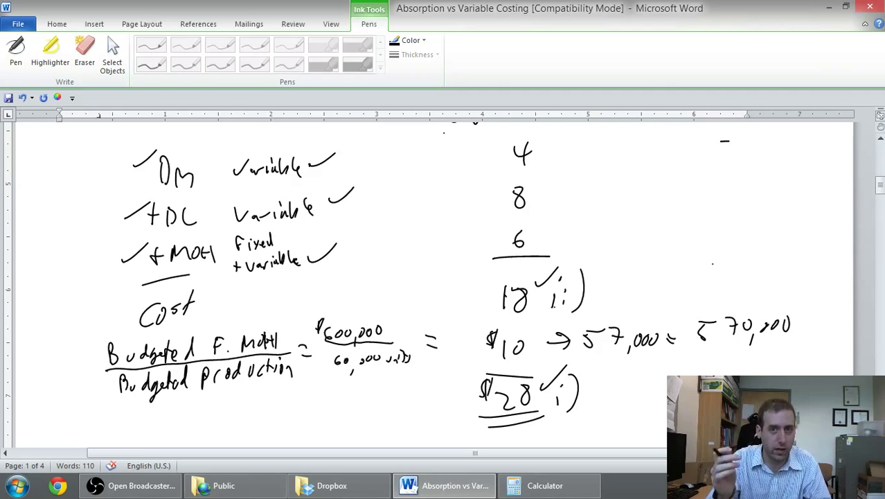
left_click(15, 52)
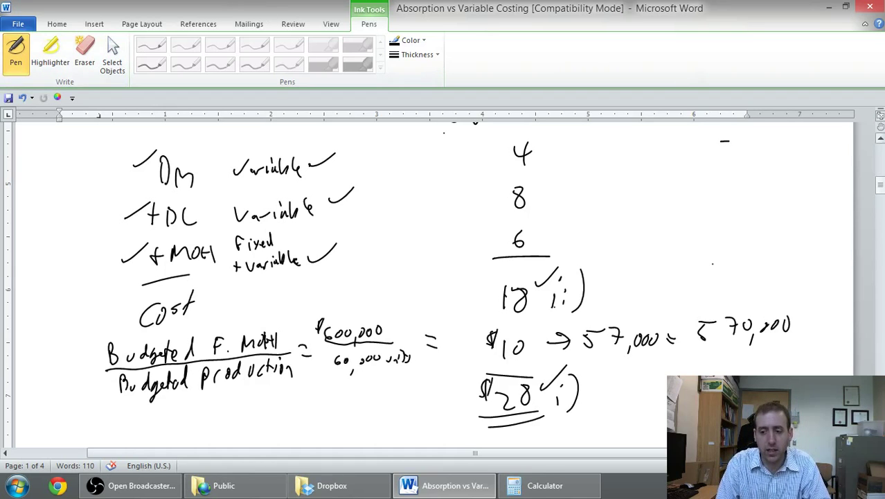
left_click_drag(880, 186, 880, 172)
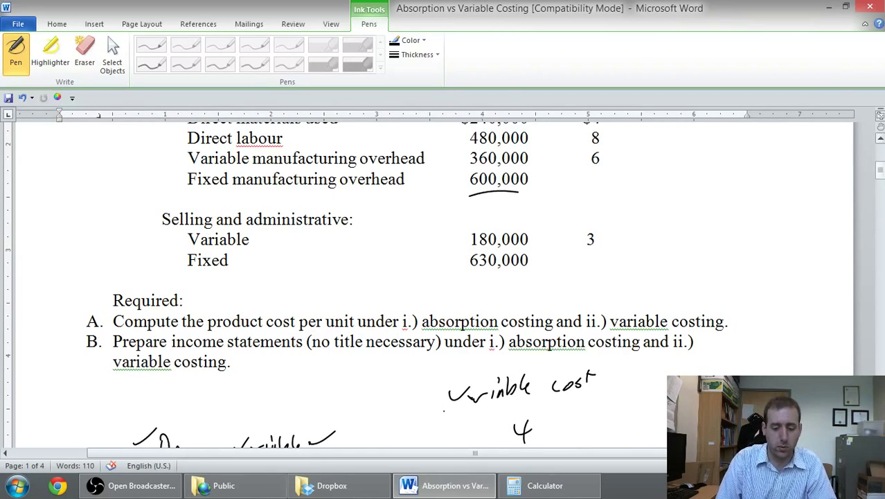
left_click_drag(880, 171, 880, 216)
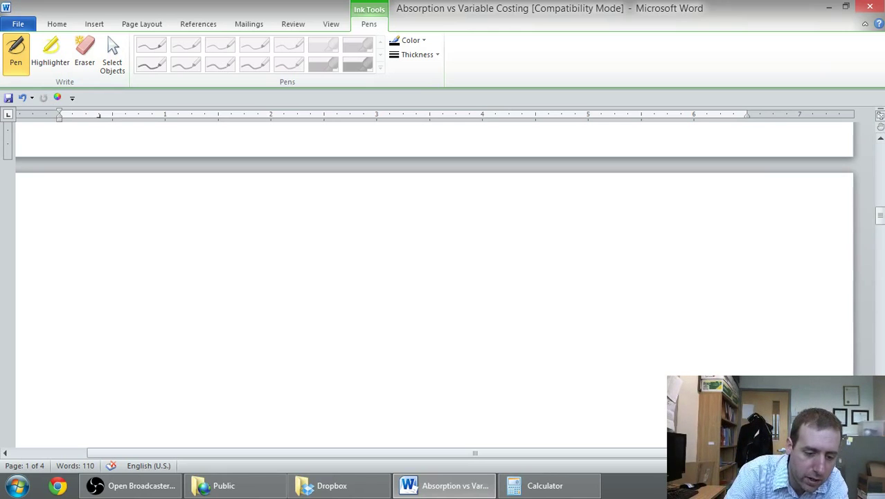
mouse_move(82, 185)
left_mouse_down()
mouse_move(148, 208)
mouse_move(198, 206)
left_mouse_up()
mouse_move(201, 201)
left_mouse_down()
mouse_move(210, 216)
mouse_move(246, 205)
left_mouse_up()
mouse_move(227, 188)
left_mouse_down()
mouse_move(246, 188)
mouse_move(249, 209)
left_mouse_up()
left_click_drag(266, 197, 258, 211)
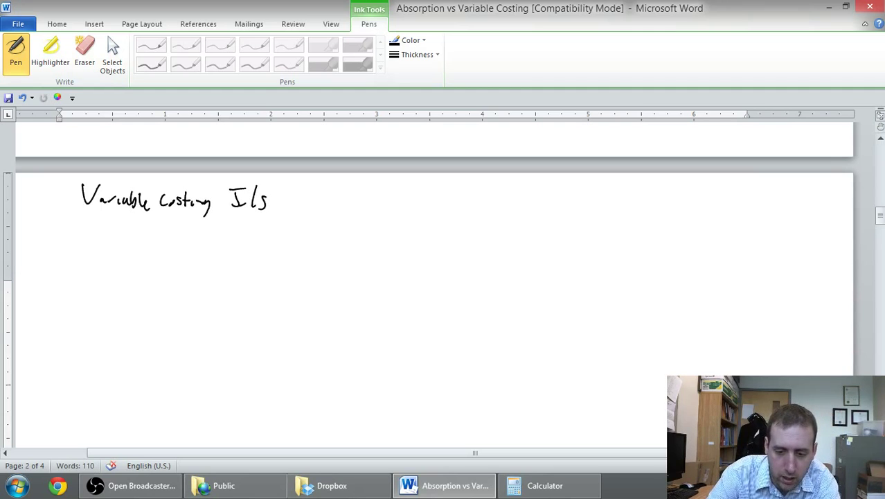
Handwrite the heading "Absorption Costing I/S" beside the variable costing heading on page 2
left_click_drag(446, 200, 458, 200)
mouse_move(448, 193)
left_mouse_down()
mouse_move(464, 190)
mouse_move(481, 204)
mouse_move(581, 194)
mouse_move(586, 208)
mouse_move(618, 200)
mouse_move(619, 180)
left_mouse_up()
left_click_drag(627, 183, 629, 203)
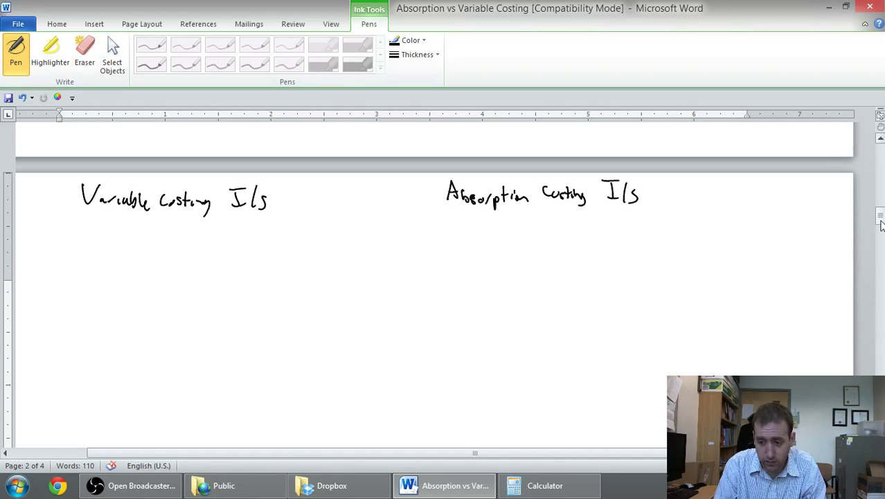
Write a Sales Revenue line label under each income statement heading and underline "costing" in both headings
left_click_drag(880, 232, 881, 177)
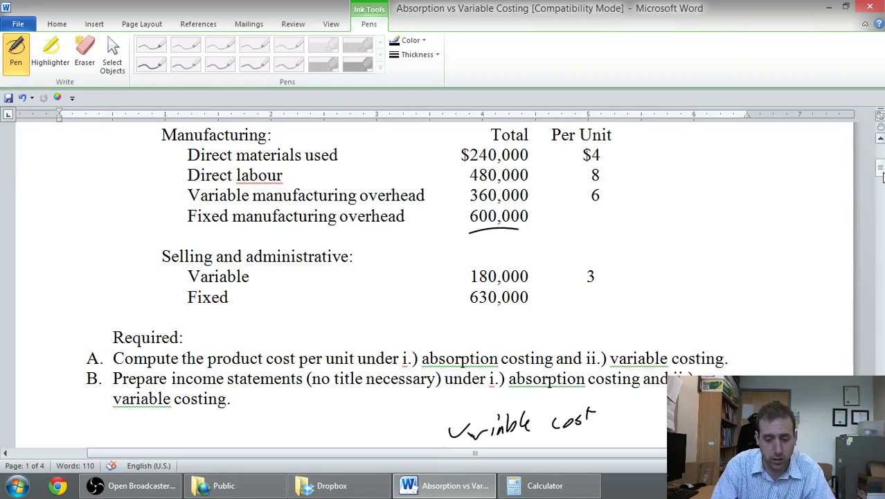
left_click_drag(882, 177, 880, 218)
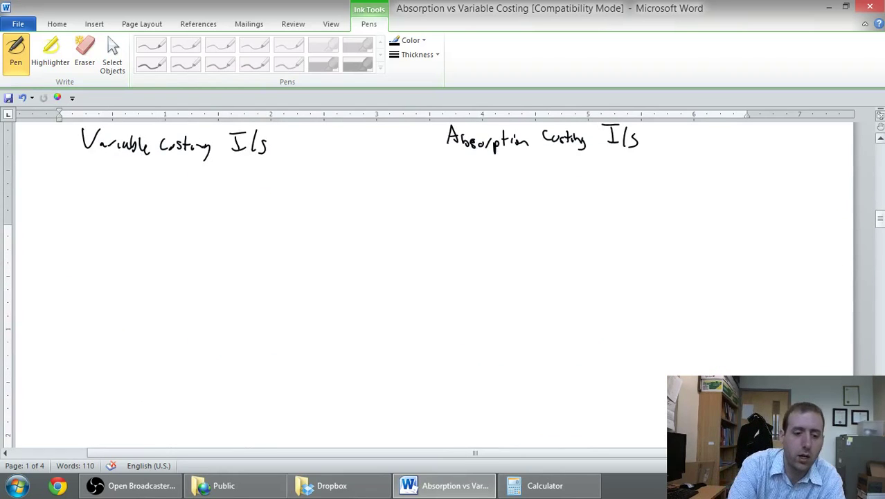
mouse_move(27, 174)
left_mouse_down()
mouse_move(72, 192)
mouse_move(124, 184)
left_mouse_up()
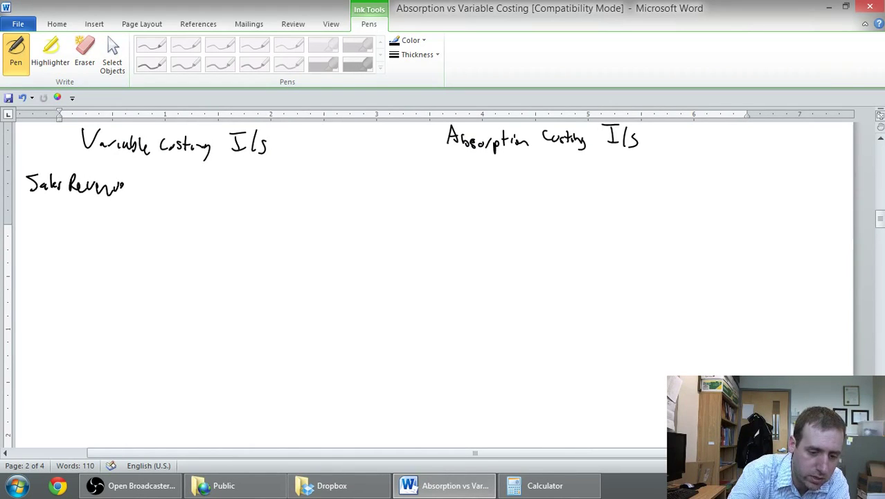
mouse_move(453, 171)
left_mouse_down()
mouse_move(444, 187)
mouse_move(464, 188)
left_mouse_up()
mouse_move(469, 172)
left_mouse_down()
mouse_move(473, 187)
mouse_move(500, 187)
left_mouse_up()
mouse_move(500, 171)
left_mouse_down()
mouse_move(510, 185)
mouse_move(547, 183)
left_mouse_up()
left_click_drag(545, 173, 567, 183)
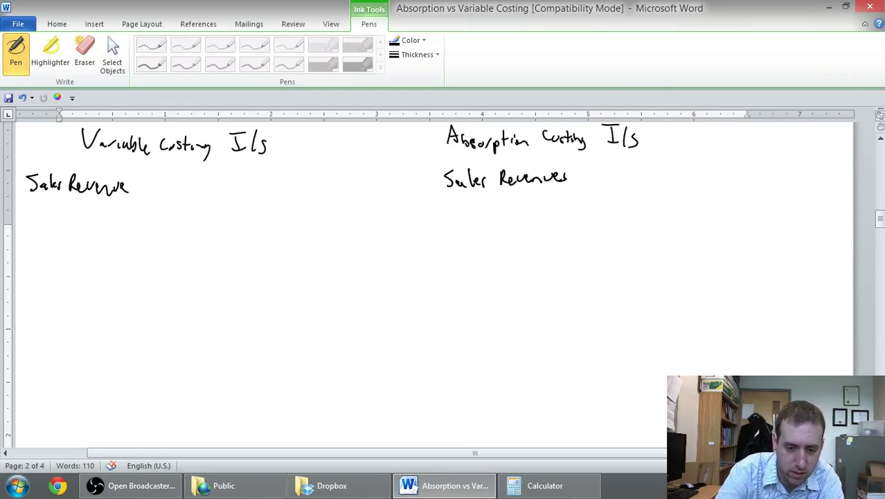
left_click_drag(166, 157, 194, 157)
left_click_drag(540, 149, 584, 147)
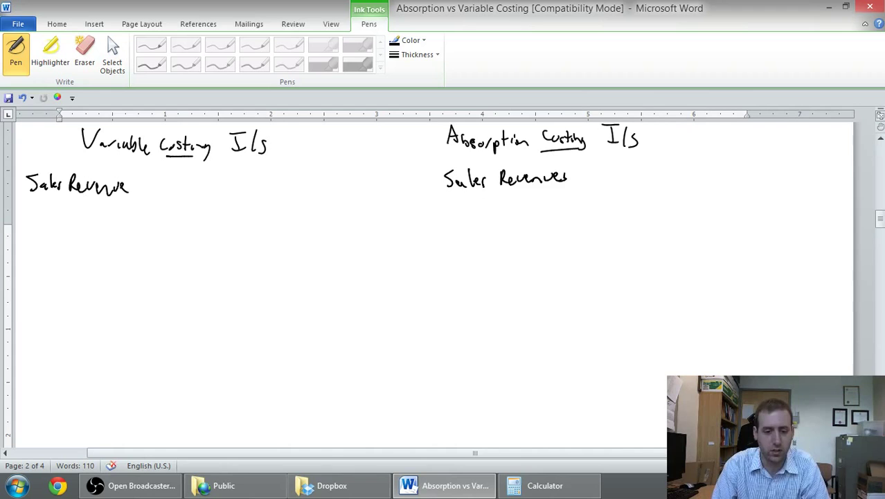
Write the variable costing sales revenue calculation as 57,000 * 50 = $2,850,000
left_click_drag(880, 218, 879, 159)
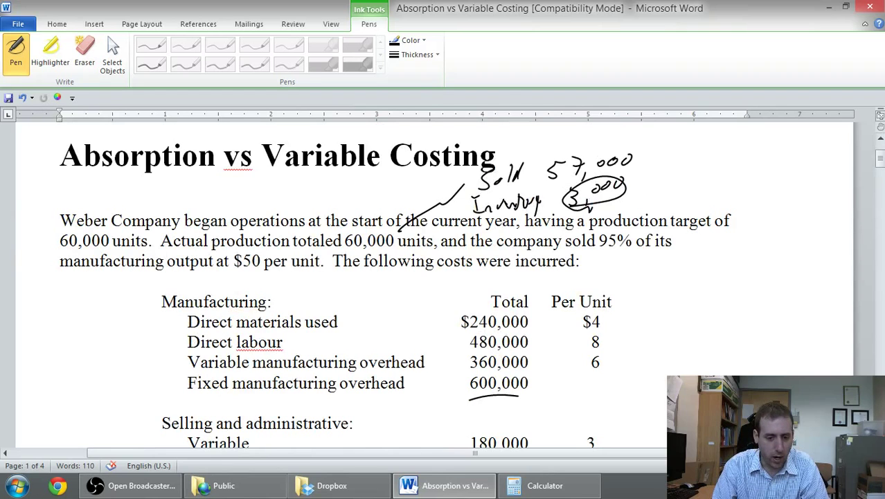
scroll(879, 138, "down", 15)
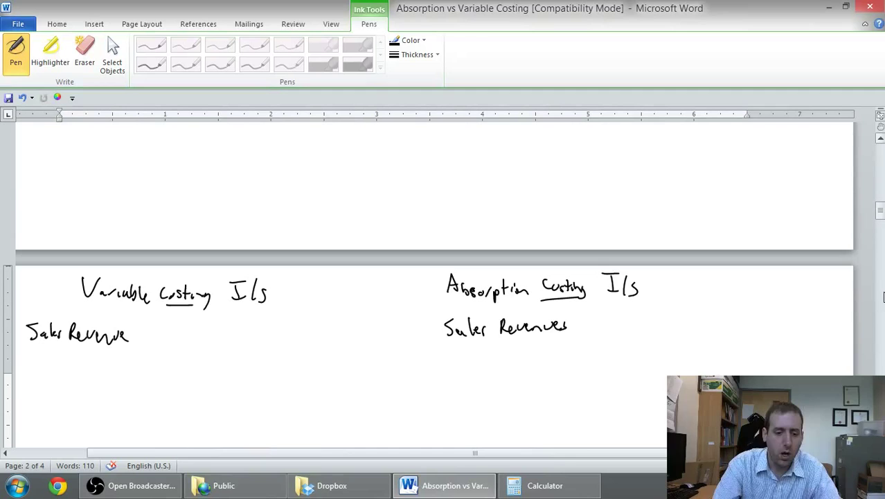
mouse_move(157, 327)
left_mouse_down()
mouse_move(148, 338)
mouse_move(177, 347)
left_mouse_up()
left_click_drag(186, 330, 190, 330)
mouse_move(198, 330)
left_mouse_down()
mouse_move(214, 336)
mouse_move(225, 323)
left_mouse_up()
mouse_move(229, 324)
left_mouse_down()
mouse_move(288, 342)
mouse_move(303, 333)
left_mouse_up()
left_click_drag(305, 319, 319, 318)
mouse_move(329, 328)
left_mouse_down()
mouse_move(327, 339)
mouse_move(341, 322)
left_mouse_up()
left_click_drag(348, 320, 348, 321)
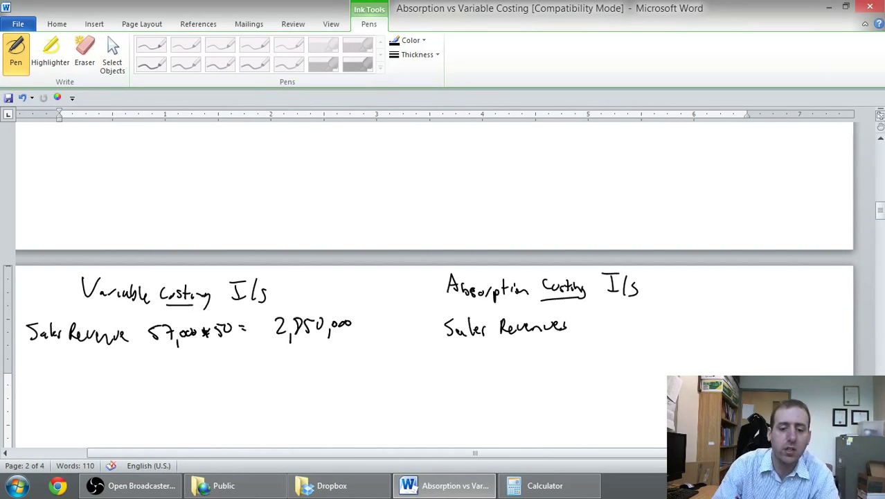
left_click_drag(263, 307, 259, 323)
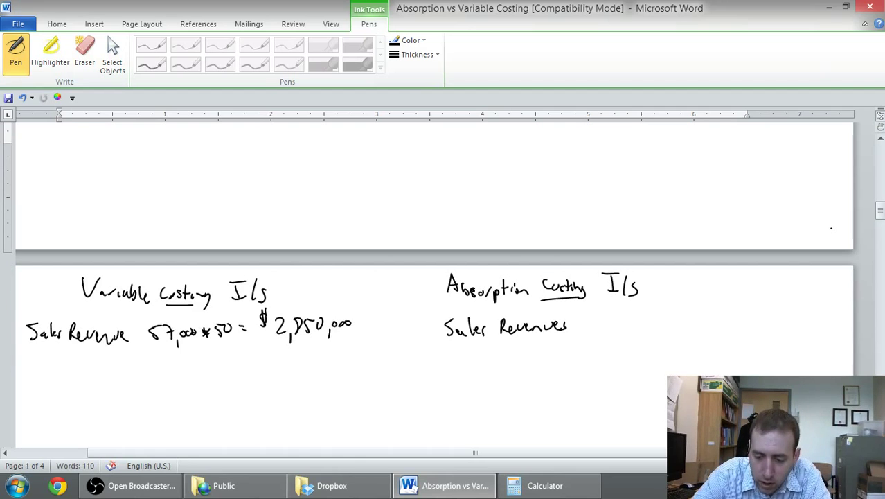
Write $2,850,000 as the sales revenue amount in the absorption costing statement
mouse_move(654, 311)
left_mouse_down()
mouse_move(651, 327)
mouse_move(669, 315)
mouse_move(687, 328)
left_mouse_up()
mouse_move(689, 315)
left_mouse_down()
mouse_move(700, 314)
mouse_move(706, 330)
left_mouse_up()
left_click(708, 322)
mouse_move(714, 315)
left_mouse_down()
mouse_move(730, 314)
mouse_move(671, 337)
left_mouse_up()
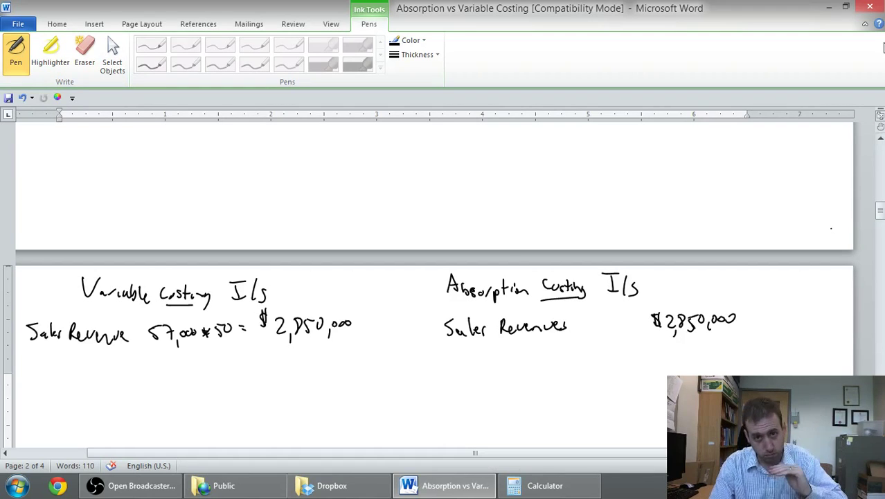
Add a "Variable expenses" label below the variable costing sales revenue, and circle the variable unit cost of 18 on page 1
mouse_move(23, 357)
left_mouse_down()
mouse_move(51, 367)
mouse_move(84, 349)
mouse_move(86, 367)
mouse_move(141, 365)
left_mouse_up()
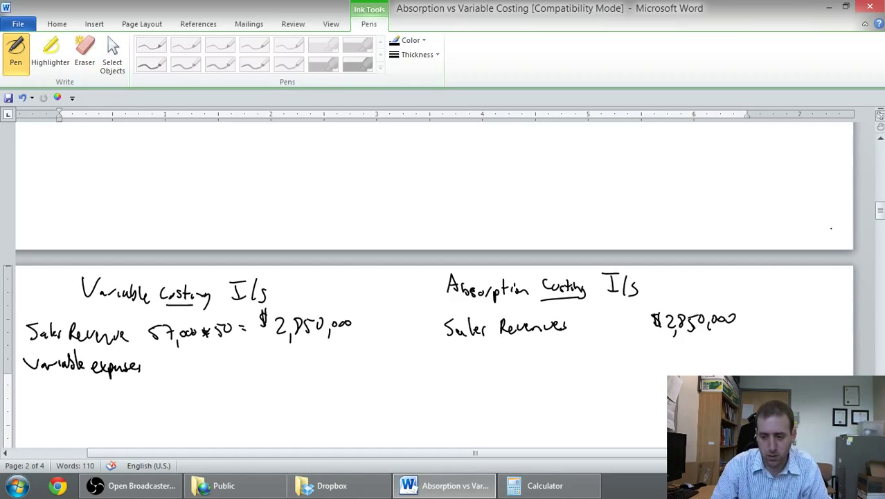
left_click(880, 210)
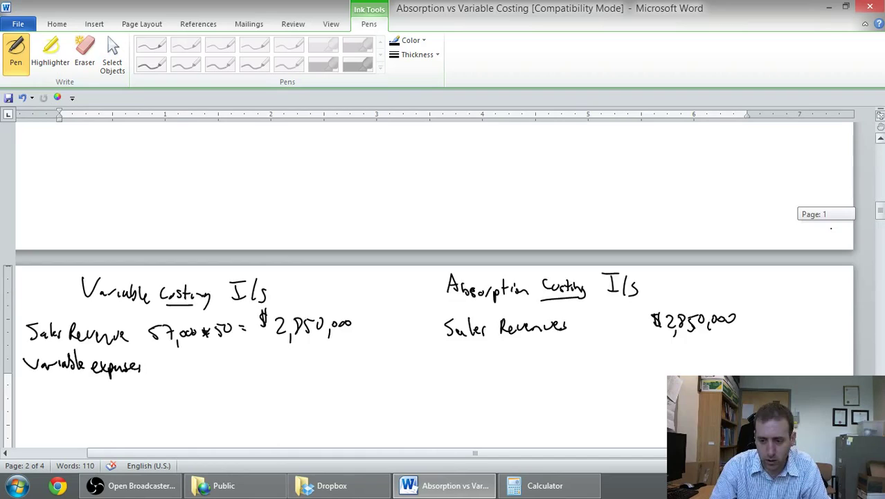
left_click_drag(879, 210, 880, 188)
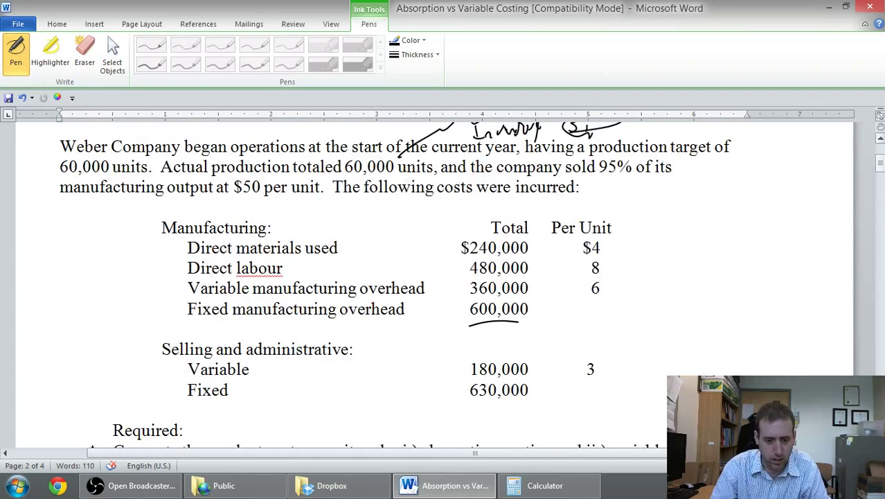
left_click_drag(879, 163, 879, 181)
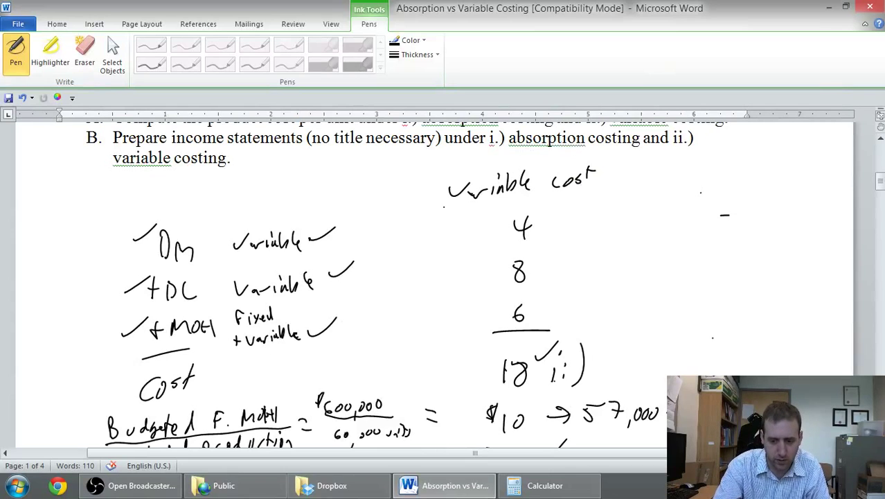
mouse_move(502, 354)
left_mouse_down()
mouse_move(498, 391)
mouse_move(516, 351)
left_mouse_up()
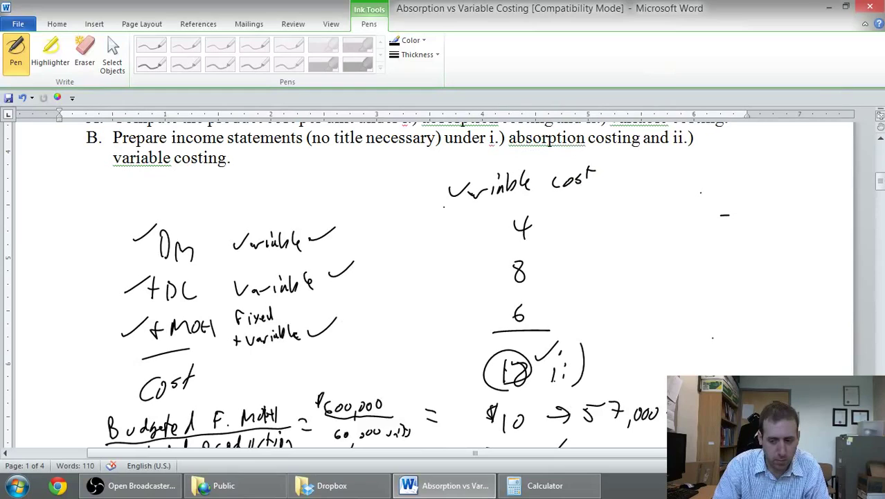
Write and strike out 57,000 beside Variable expenses, and add the line "Variable manufacturing cost 57,000 * 18 =" below it
scroll(443, 283, "down", 10)
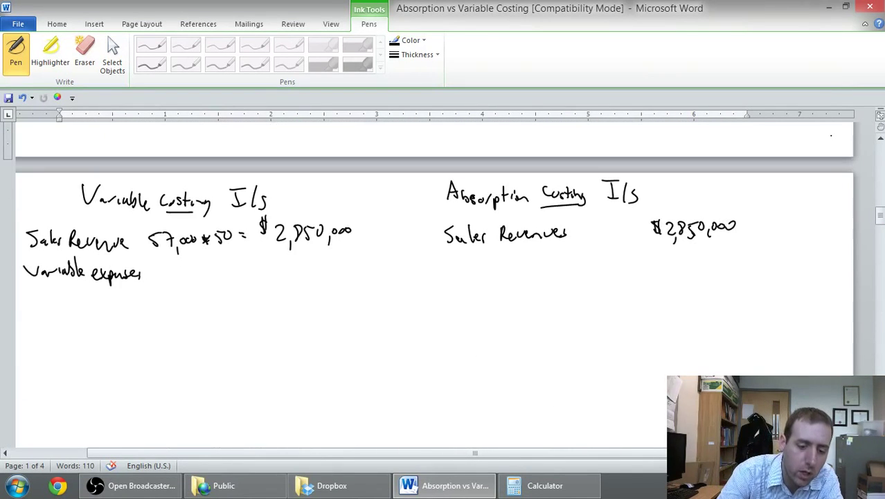
mouse_move(161, 269)
left_mouse_down()
mouse_move(156, 280)
mouse_move(173, 280)
mouse_move(177, 290)
mouse_move(182, 275)
left_mouse_up()
left_click_drag(191, 274, 203, 276)
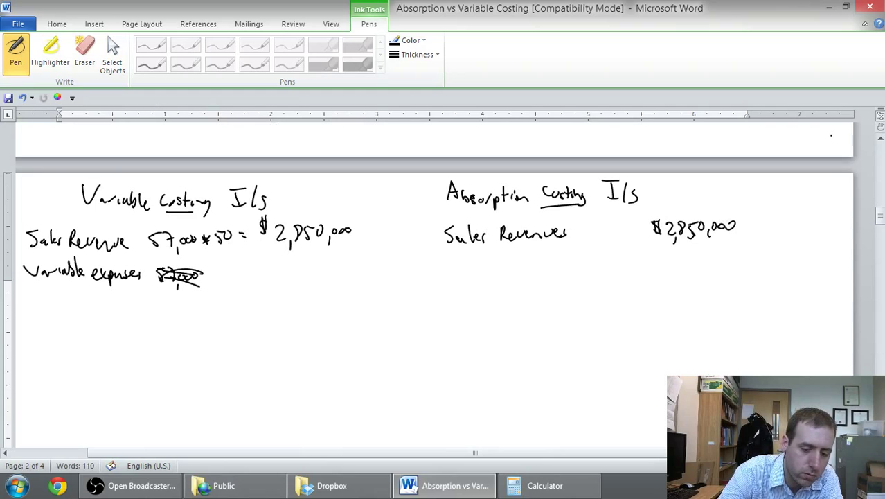
mouse_move(43, 290)
left_mouse_down()
mouse_move(185, 289)
mouse_move(181, 302)
left_mouse_up()
mouse_move(114, 309)
left_mouse_down()
mouse_move(181, 316)
mouse_move(194, 304)
mouse_move(203, 319)
mouse_move(217, 309)
left_mouse_up()
left_click_drag(219, 309, 223, 307)
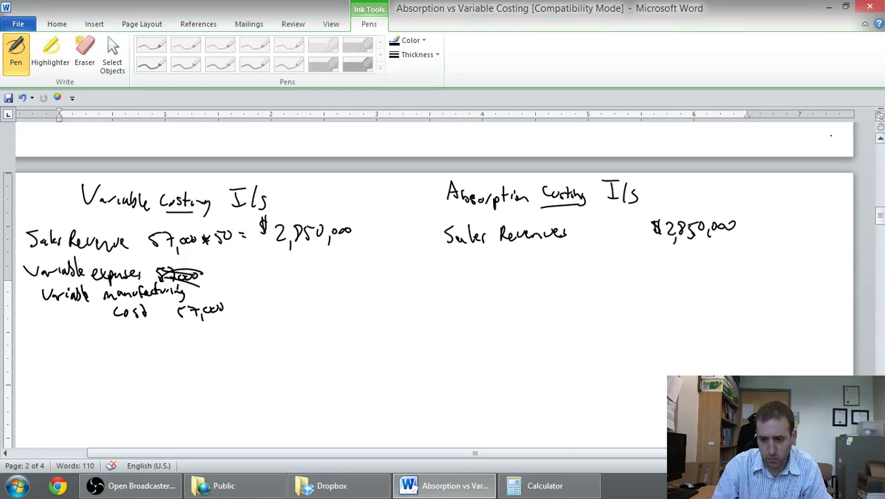
scroll(435, 284, "up", 5)
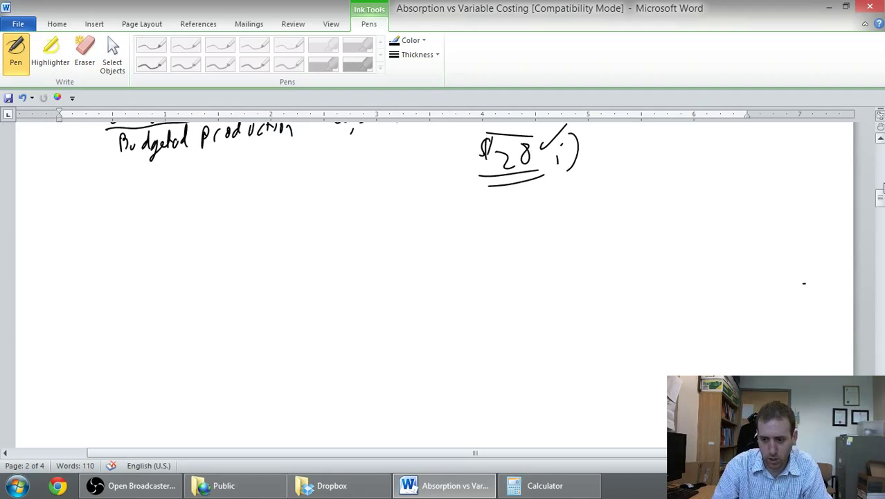
left_click_drag(882, 187, 879, 216)
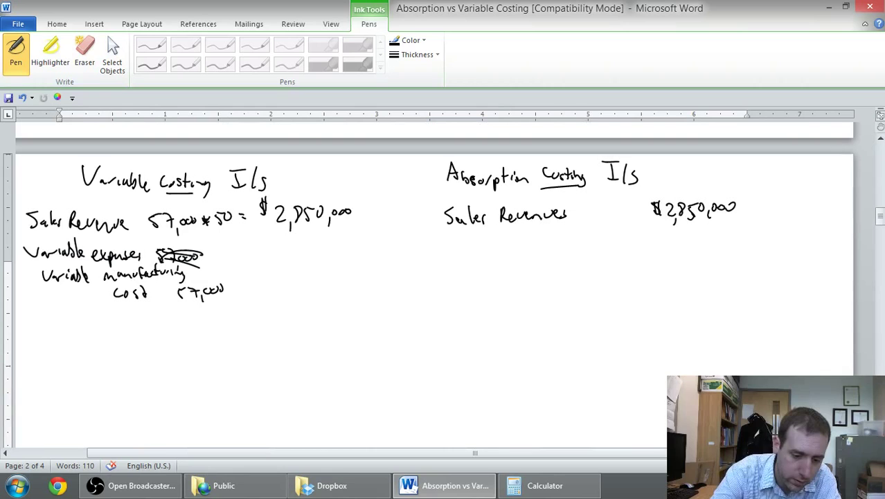
mouse_move(229, 283)
left_mouse_down()
mouse_move(235, 292)
mouse_move(264, 280)
left_mouse_up()
left_click_drag(259, 285, 266, 284)
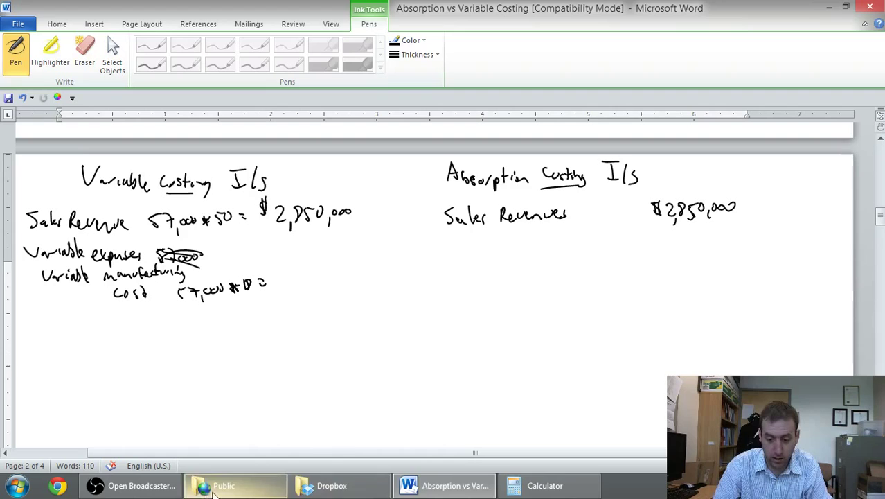
Switch to Calculator, compute 57000 * 18, and return to the Word document
left_click(558, 488)
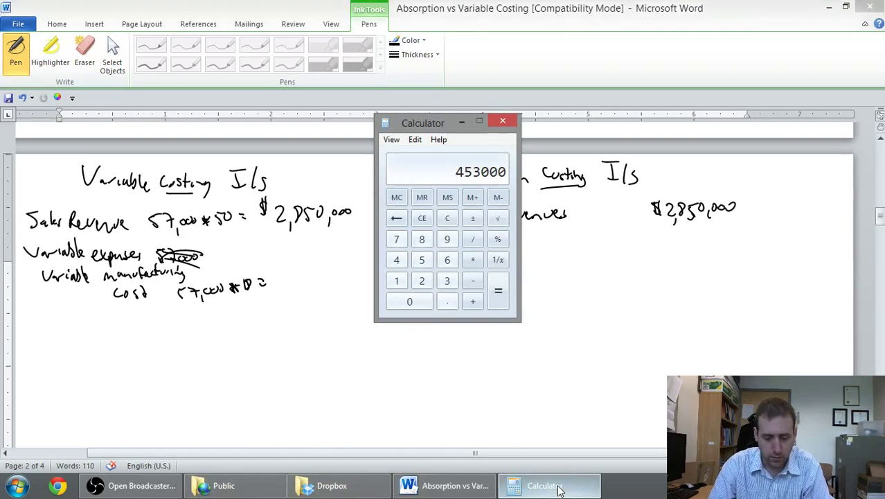
type("57000")
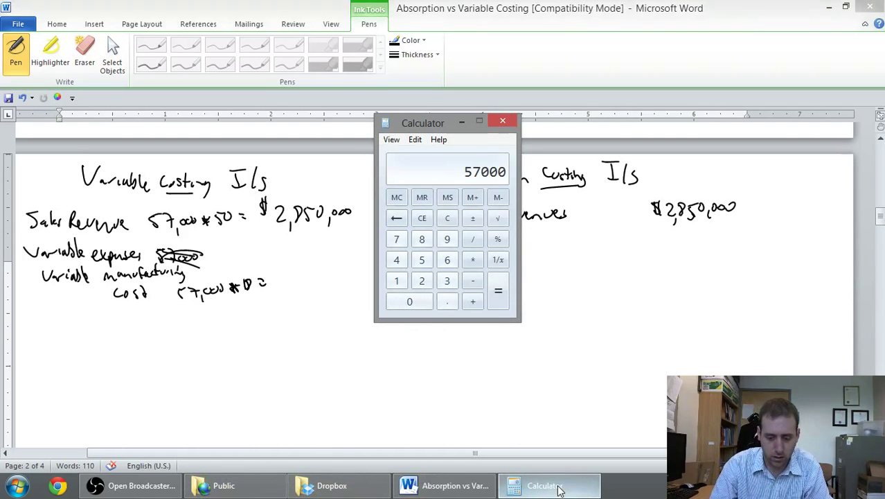
type("*18")
key("Return")
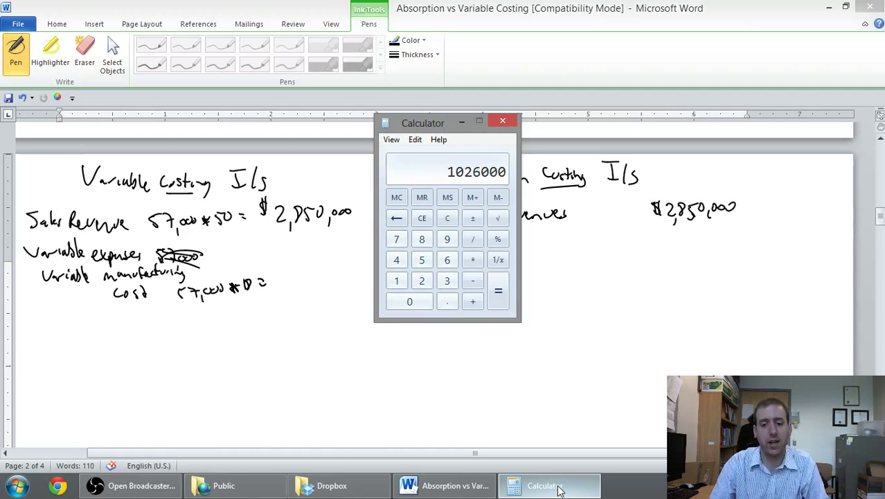
left_click(560, 489)
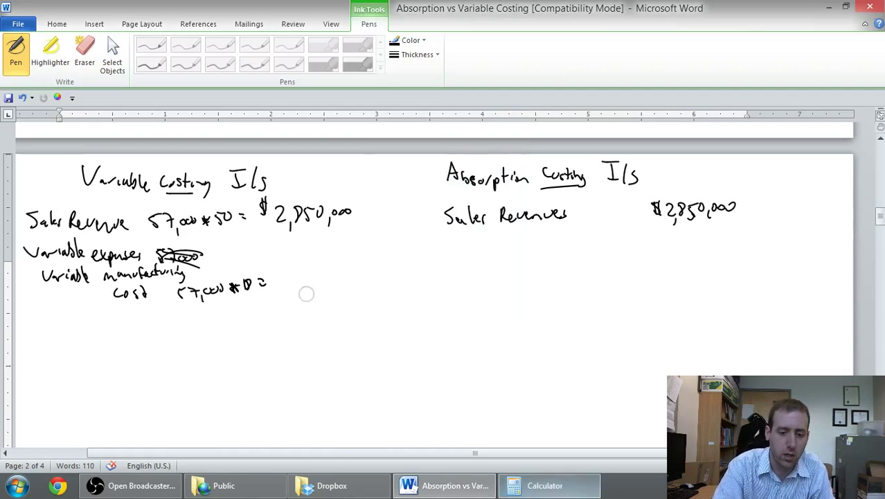
Write 1,026,000 as the variable manufacturing cost amount
left_click_drag(284, 271, 285, 285)
mouse_move(294, 287)
left_mouse_down()
mouse_move(292, 295)
mouse_move(304, 270)
mouse_move(319, 281)
left_mouse_up()
mouse_move(326, 269)
left_mouse_down()
mouse_move(328, 294)
mouse_move(335, 274)
left_mouse_up()
left_click_drag(344, 273, 352, 275)
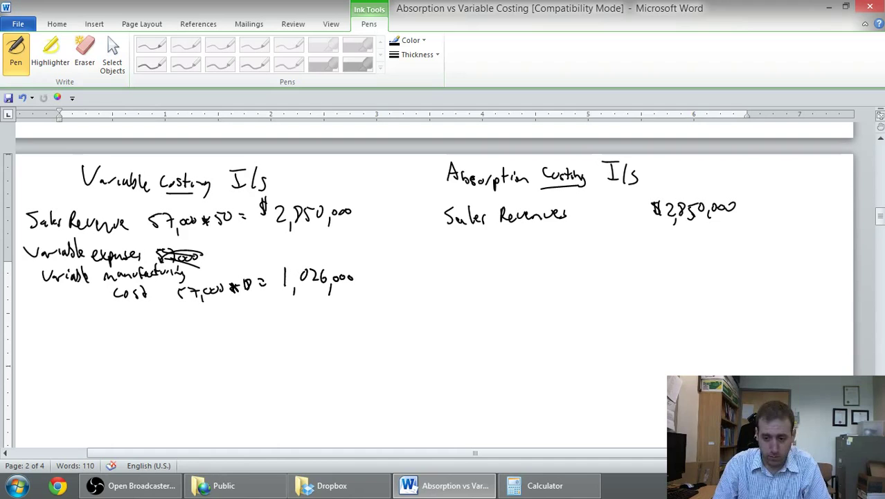
Add the line "Variable selling 57,000 * 3 = 171,000" below the variable manufacturing cost, and underline the amount
left_click_drag(883, 194, 879, 184)
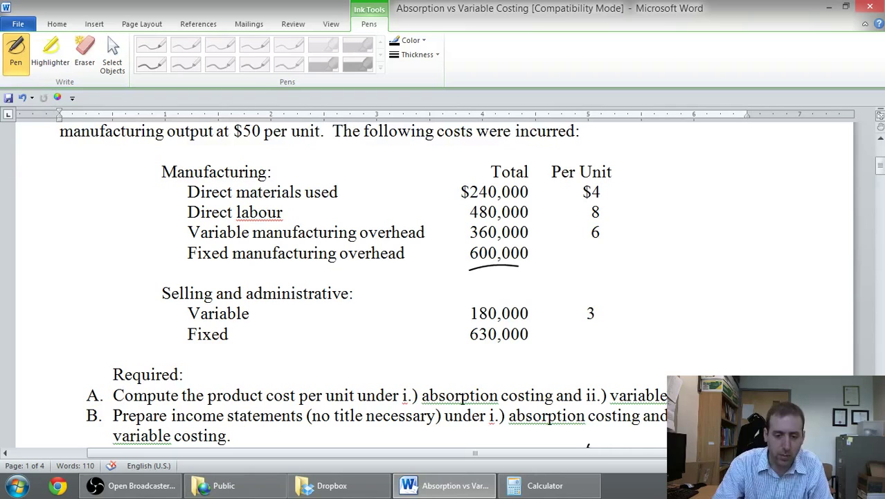
scroll(804, 245, "down", 10)
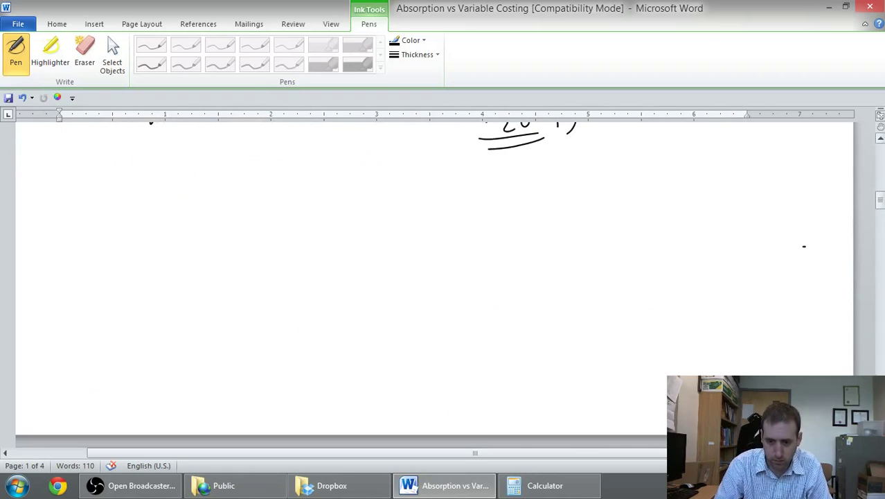
scroll(804, 246, "down", 10)
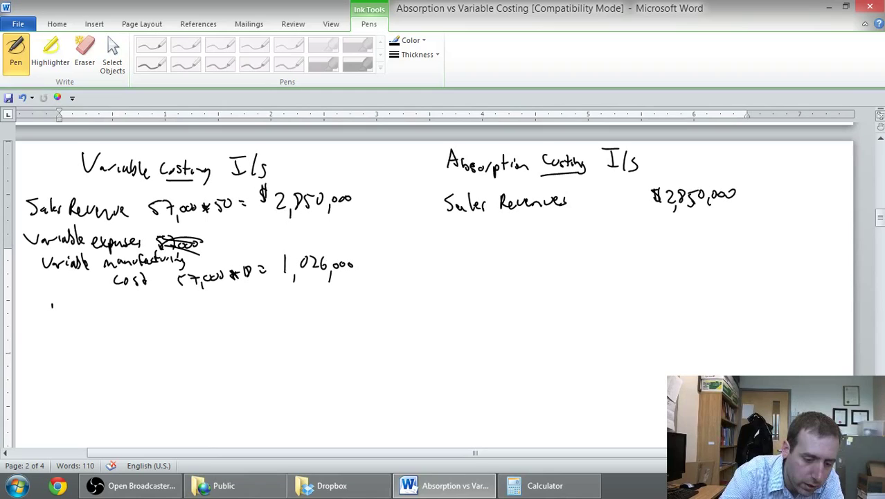
mouse_move(52, 305)
left_mouse_down()
mouse_move(133, 311)
mouse_move(155, 299)
mouse_move(167, 312)
left_mouse_up()
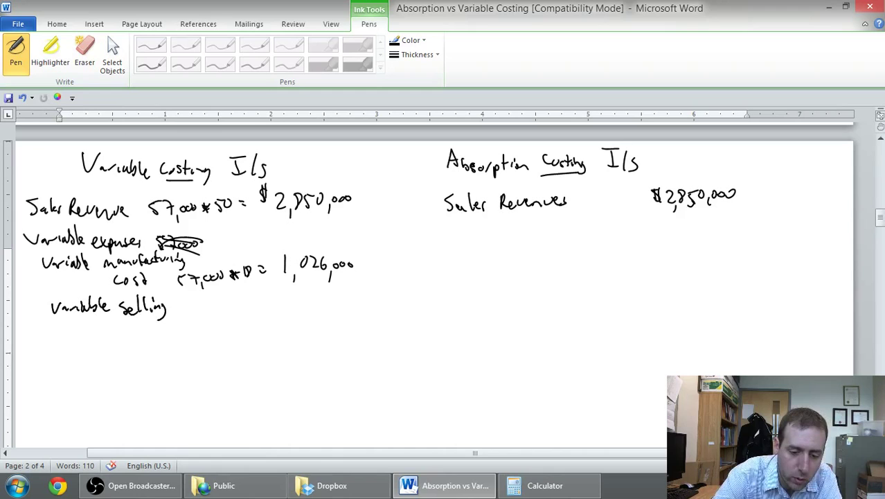
mouse_move(183, 308)
left_mouse_down()
mouse_move(244, 311)
mouse_move(250, 298)
mouse_move(247, 316)
mouse_move(275, 312)
left_mouse_up()
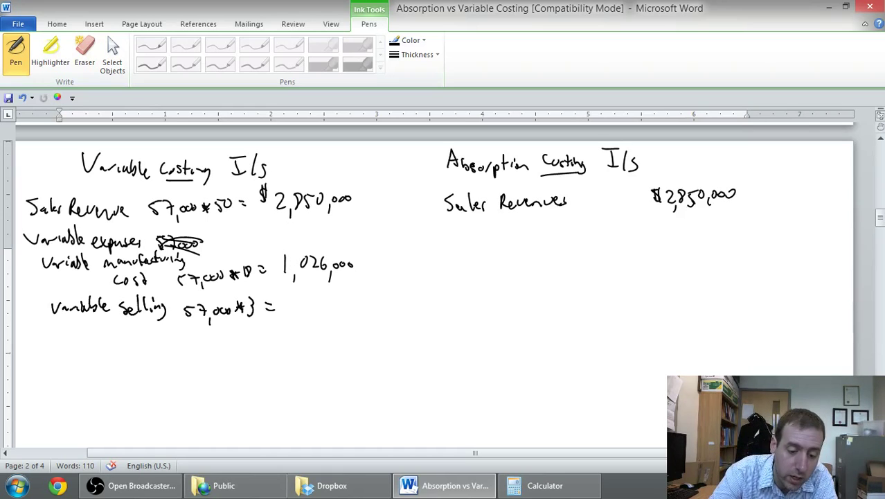
mouse_move(288, 298)
left_mouse_down()
mouse_move(288, 315)
mouse_move(313, 307)
mouse_move(317, 314)
left_mouse_up()
mouse_move(325, 313)
left_mouse_down()
mouse_move(324, 322)
mouse_move(340, 299)
left_mouse_up()
left_click_drag(348, 296, 347, 298)
left_click_drag(284, 323, 359, 319)
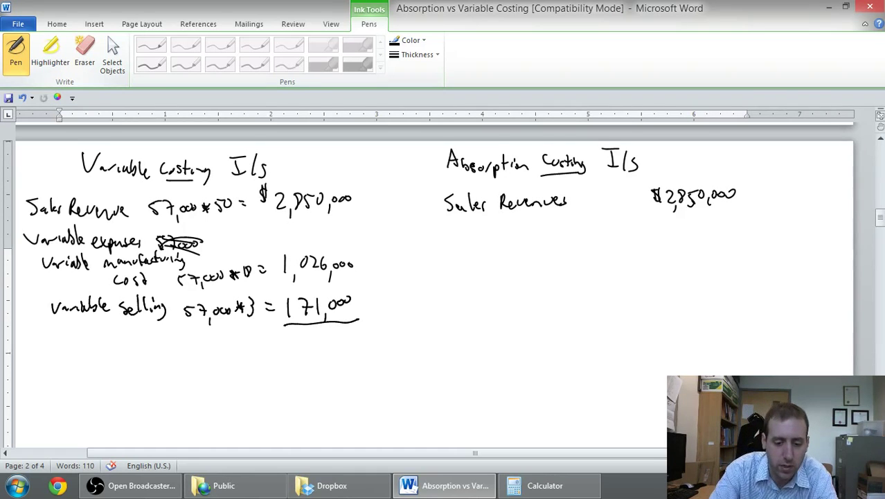
Write the total 1,197,000 below the underlined 171,000
left_click_drag(289, 335, 289, 356)
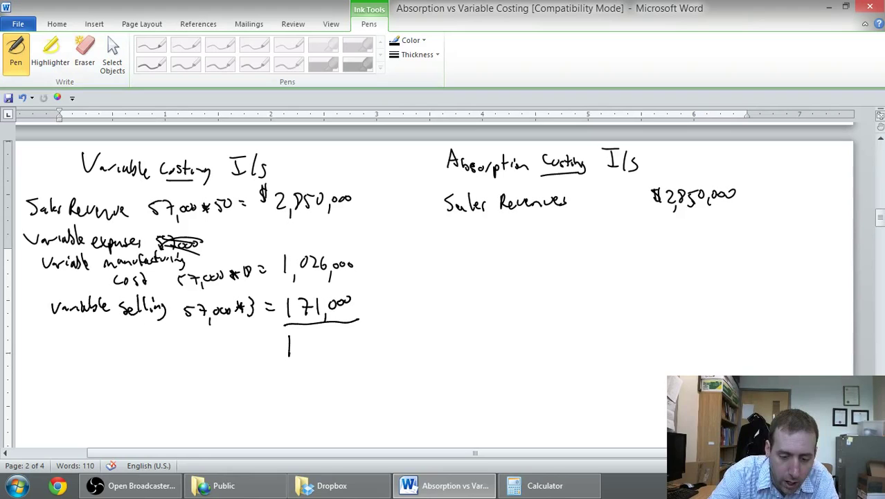
mouse_move(307, 336)
left_mouse_down()
mouse_move(306, 351)
mouse_move(348, 356)
mouse_move(362, 335)
left_mouse_up()
left_click_drag(373, 333, 371, 334)
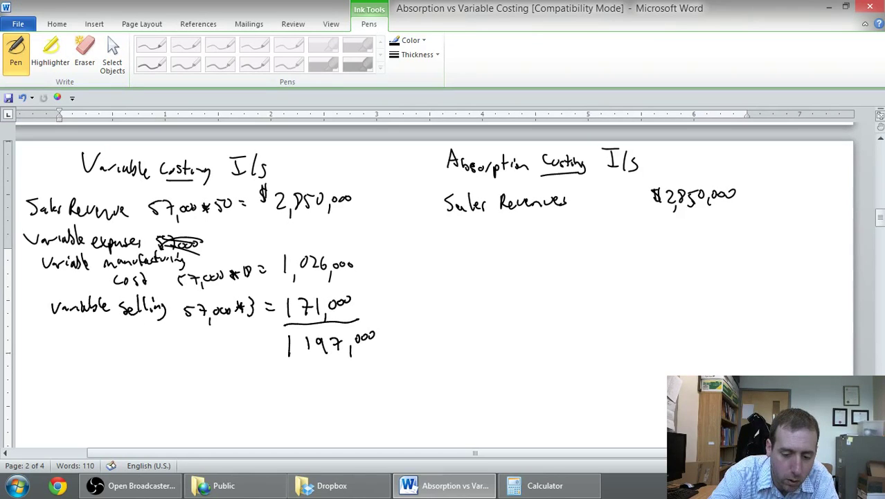
left_click_drag(300, 352, 294, 365)
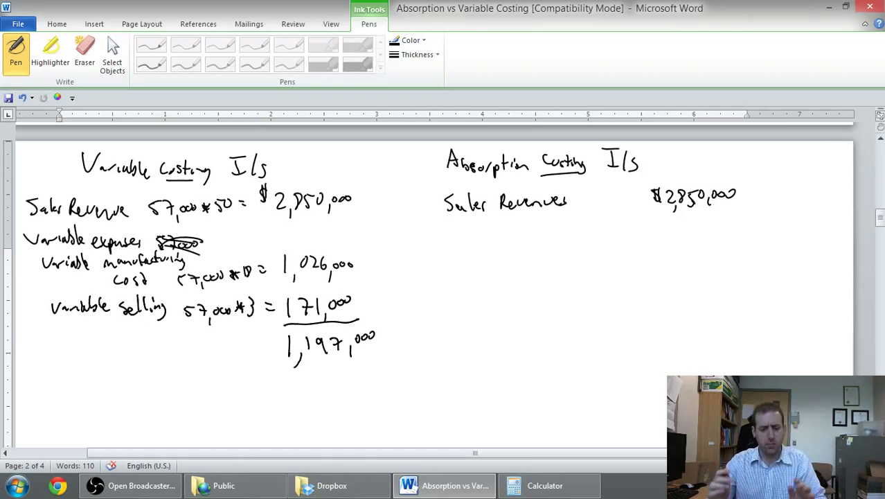
Label the 1,197,000 amount "Total Variable cost"
mouse_move(37, 335)
left_mouse_down()
mouse_move(36, 350)
mouse_move(48, 331)
left_mouse_up()
left_click_drag(50, 337, 58, 340)
left_click_drag(54, 339, 71, 345)
mouse_move(72, 326)
left_mouse_down()
mouse_move(74, 343)
mouse_move(99, 324)
mouse_move(104, 336)
left_mouse_up()
left_click_drag(107, 331, 115, 336)
left_click_drag(123, 331, 127, 339)
mouse_move(133, 325)
left_mouse_down()
mouse_move(135, 339)
mouse_move(163, 341)
left_mouse_up()
left_click_drag(172, 335, 175, 341)
left_click_drag(182, 327, 186, 335)
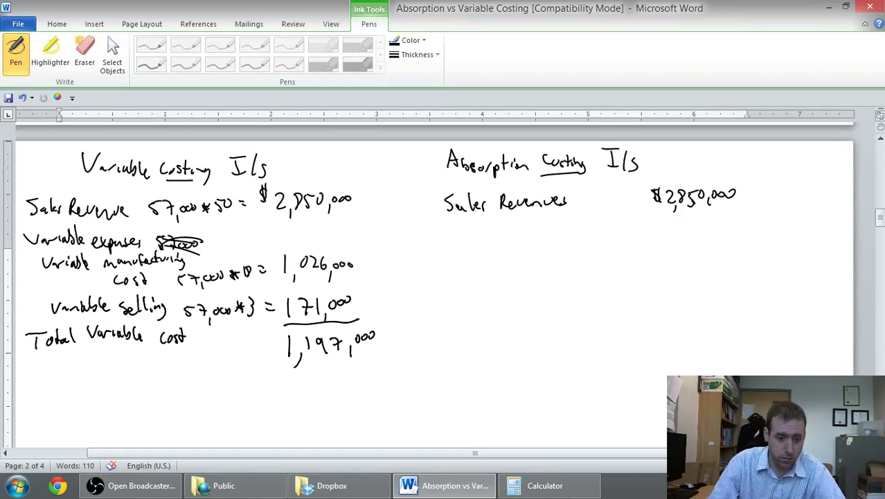
Write "Contribution margin" on the next line, rule off the total variable cost, and enter 1,653,000 below it
left_click_drag(40, 363, 43, 374)
mouse_move(46, 369)
left_mouse_down()
mouse_move(66, 358)
mouse_move(95, 368)
mouse_move(106, 349)
mouse_move(122, 364)
mouse_move(169, 359)
mouse_move(174, 374)
mouse_move(187, 361)
left_mouse_up()
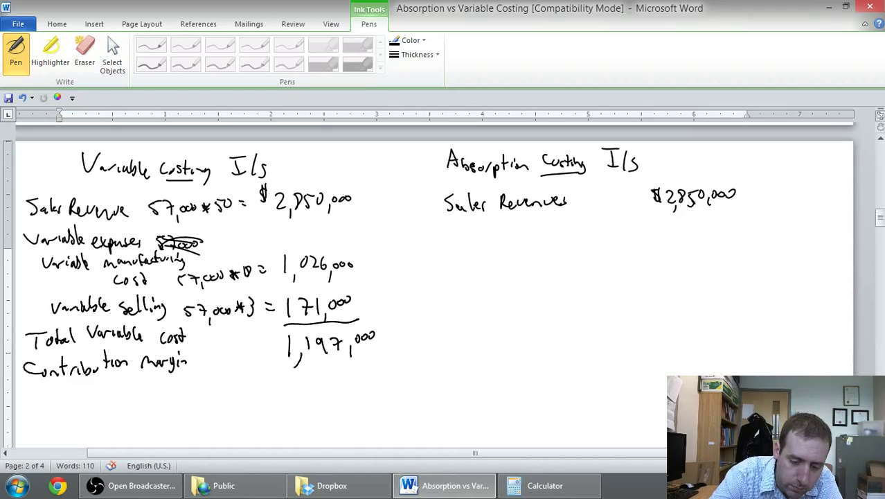
left_click_drag(278, 362, 391, 350)
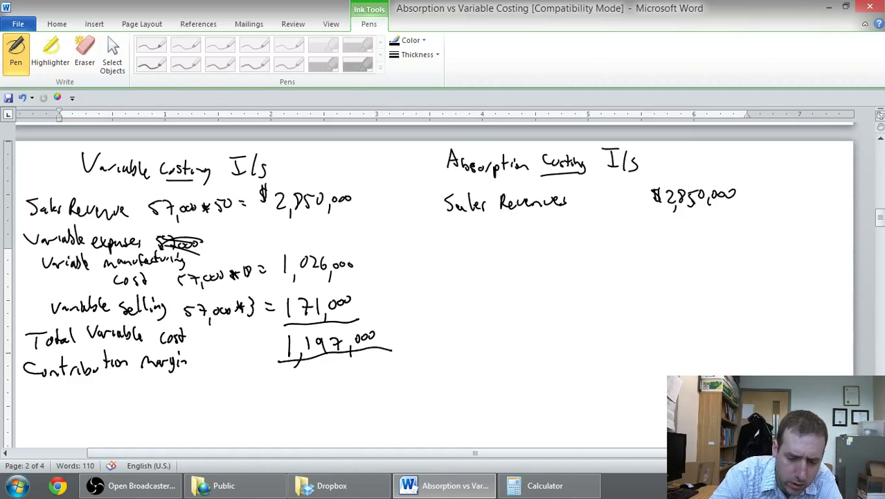
mouse_move(290, 368)
left_mouse_down()
mouse_move(288, 385)
mouse_move(298, 390)
mouse_move(311, 376)
mouse_move(351, 388)
mouse_move(363, 367)
left_mouse_up()
left_click_drag(370, 366, 378, 369)
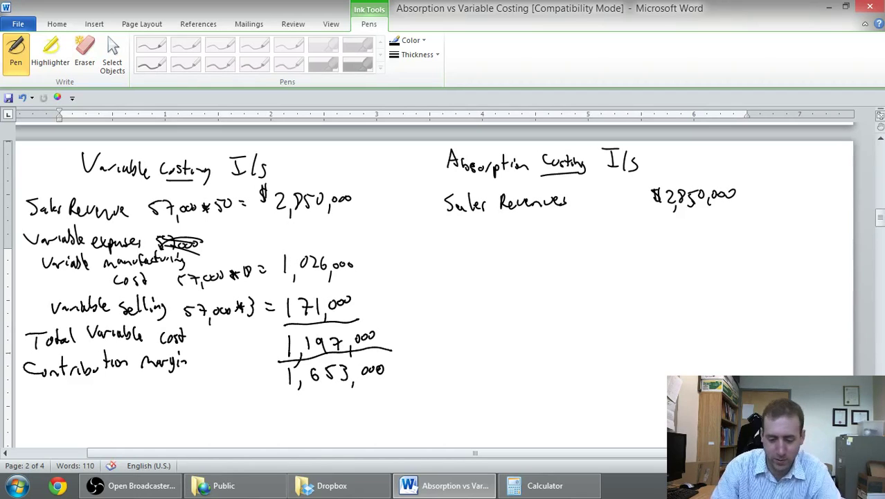
Switch to Calculator and compute 2850000 - 1197000 to check the contribution margin
left_click(545, 486)
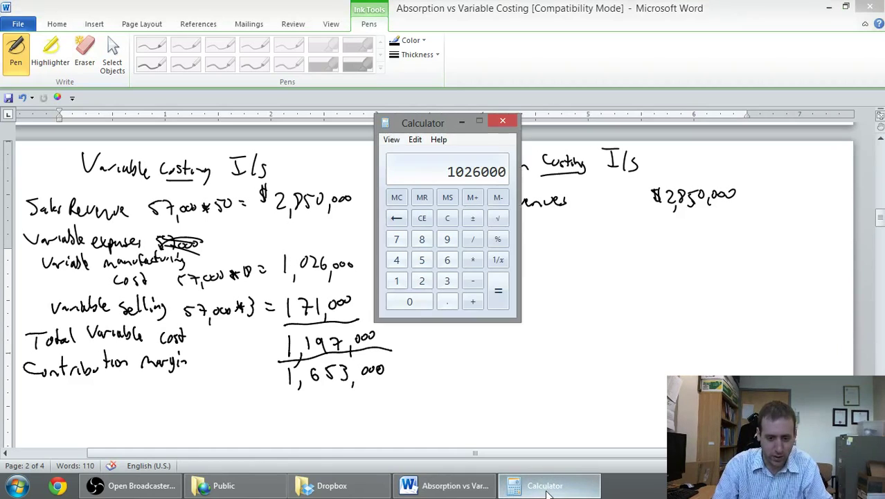
type("2850")
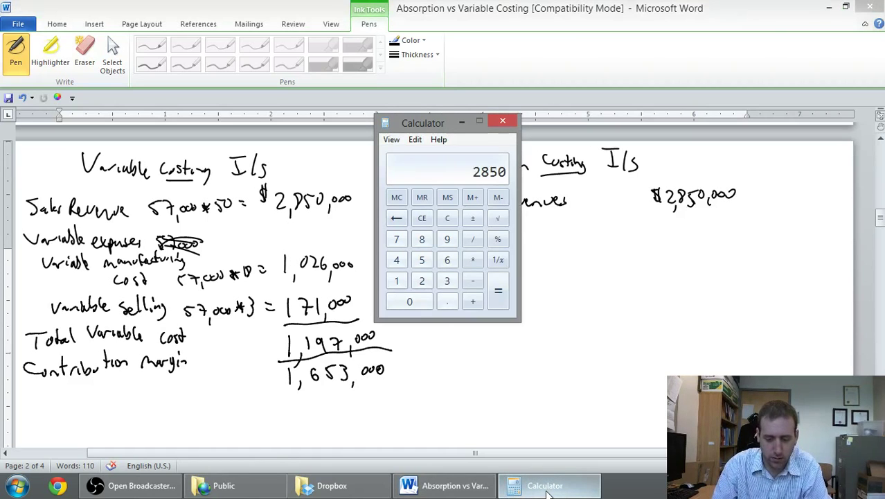
type("000")
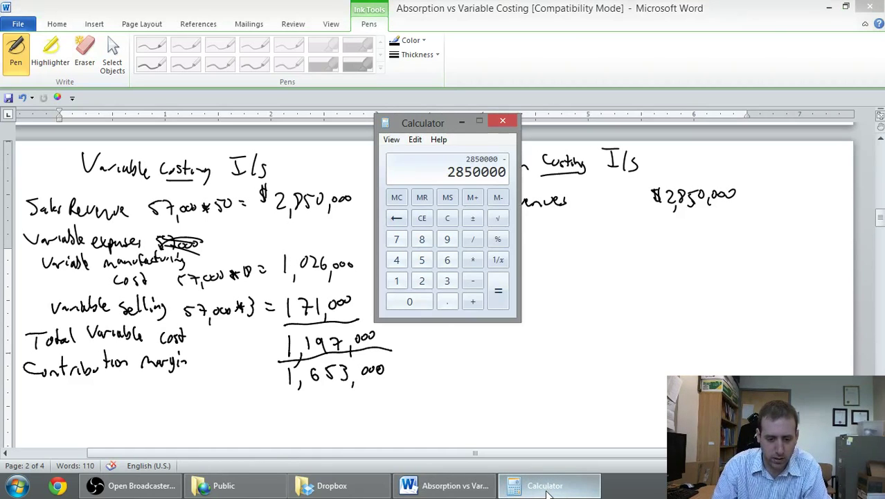
type("-119700")
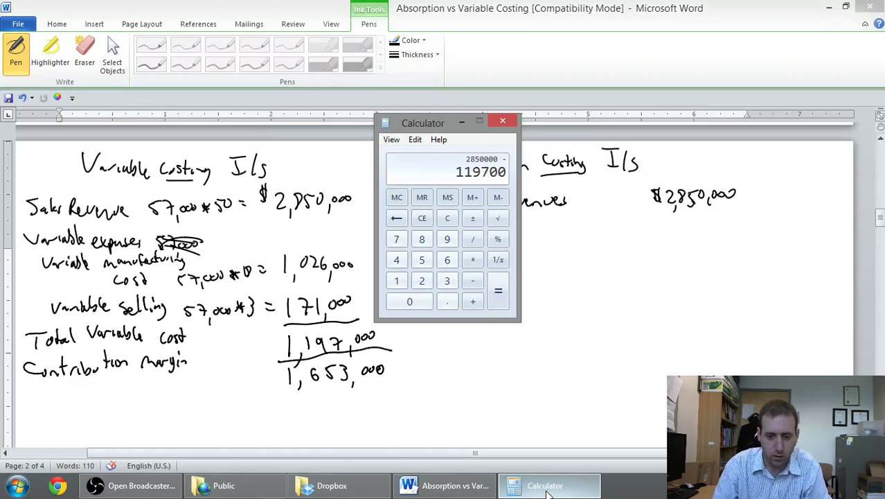
type("0")
key("Return")
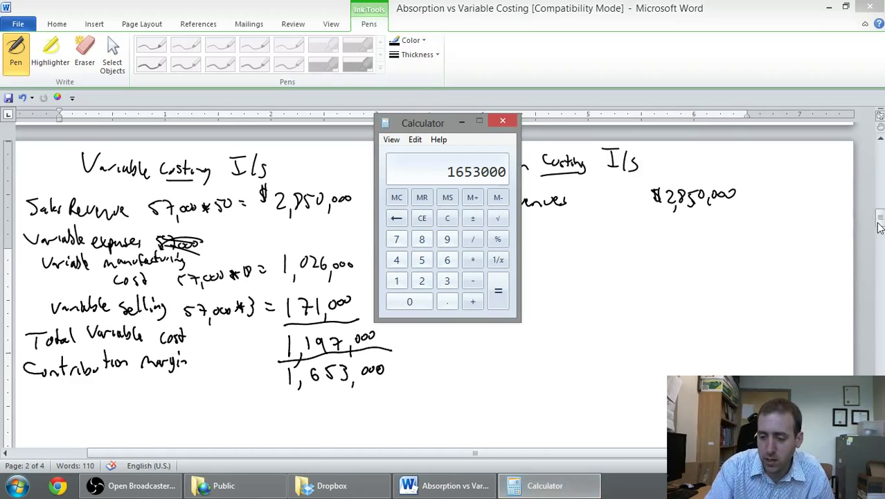
Return to the Word document and write the heading "Fixed Expenses" below the contribution margin
left_click_drag(878, 216, 878, 222)
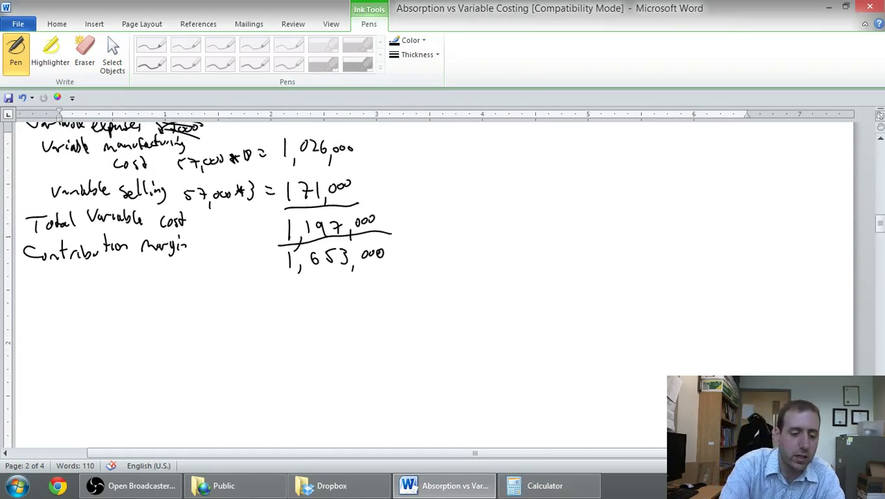
mouse_move(35, 277)
left_mouse_down()
mouse_move(19, 299)
mouse_move(32, 290)
left_mouse_up()
left_click_drag(41, 288, 47, 299)
left_click_drag(59, 292, 66, 300)
mouse_move(67, 281)
left_mouse_down()
mouse_move(67, 298)
mouse_move(102, 292)
left_mouse_up()
mouse_move(102, 284)
left_mouse_down()
mouse_move(95, 293)
mouse_move(139, 294)
left_mouse_up()
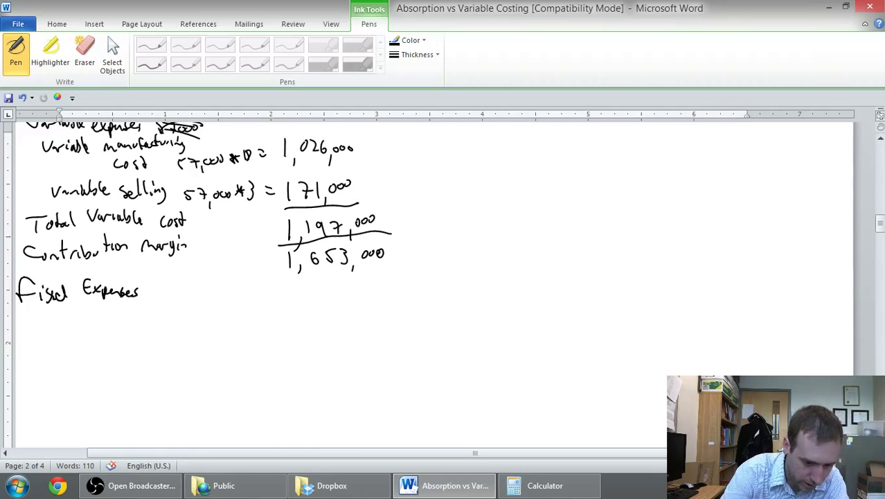
Write the indented labels "Fixed MOH" and "Fixed selling" under the Fixed Expenses heading
left_click_drag(73, 311, 62, 326)
left_click_drag(64, 317, 90, 325)
left_click_drag(90, 316, 82, 325)
mouse_move(91, 320)
left_mouse_down()
mouse_move(129, 312)
mouse_move(136, 324)
left_mouse_up()
left_click_drag(143, 313, 147, 326)
left_click_drag(146, 318, 154, 318)
left_click_drag(154, 309, 154, 326)
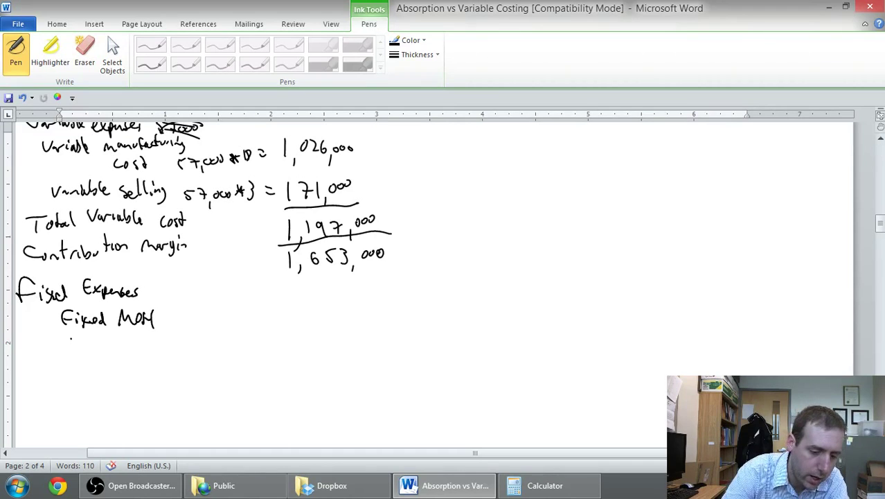
left_click_drag(70, 334, 63, 352)
left_click_drag(63, 344, 76, 350)
left_click_drag(80, 342, 80, 350)
left_click_drag(89, 347, 101, 350)
left_click_drag(116, 344, 162, 362)
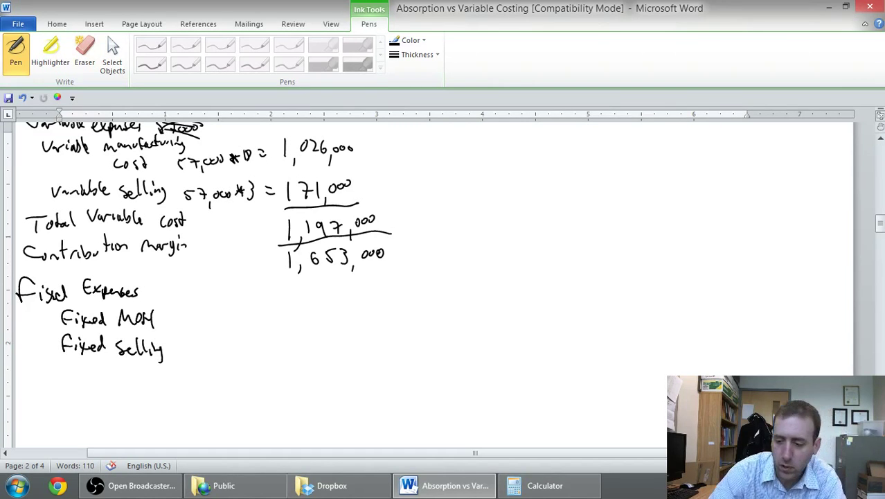
Look up the fixed costs on page 1, and write 600,000 for Fixed MOH and 630,000 for Fixed selling, ruled off underneath
left_click_drag(874, 225, 879, 168)
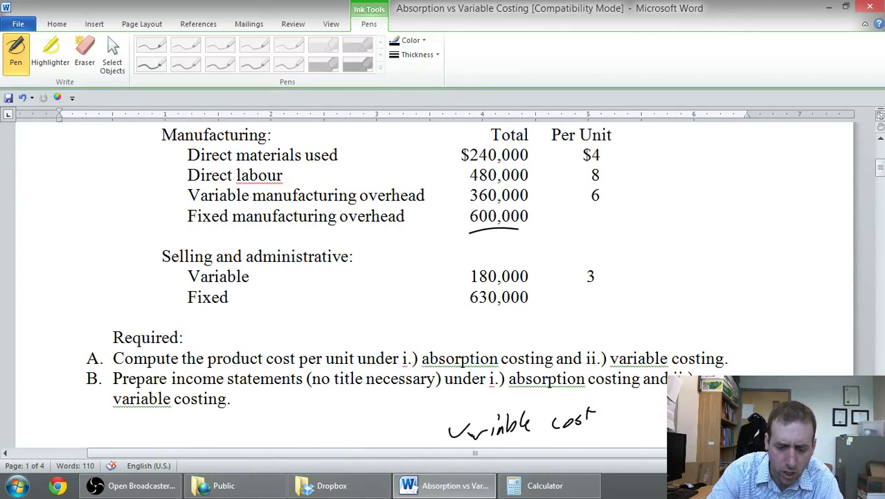
left_click_drag(879, 167, 879, 230)
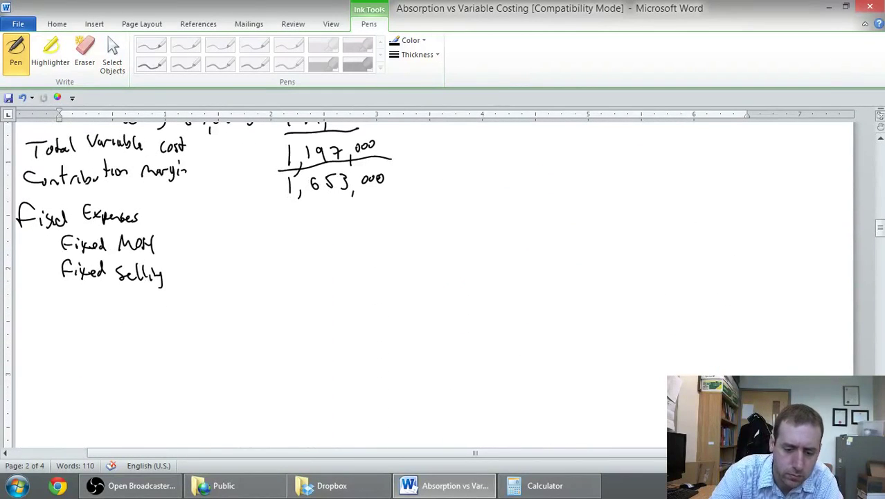
mouse_move(303, 232)
left_mouse_down()
mouse_move(300, 241)
mouse_move(322, 236)
left_mouse_up()
mouse_move(331, 244)
left_mouse_down()
mouse_move(329, 253)
mouse_move(339, 239)
left_mouse_up()
left_click_drag(349, 236, 356, 237)
mouse_move(305, 262)
left_mouse_down()
mouse_move(301, 271)
mouse_move(314, 277)
mouse_move(323, 270)
left_mouse_up()
left_click_drag(332, 280, 343, 268)
left_click_drag(351, 267, 359, 266)
left_click_drag(290, 283, 376, 288)
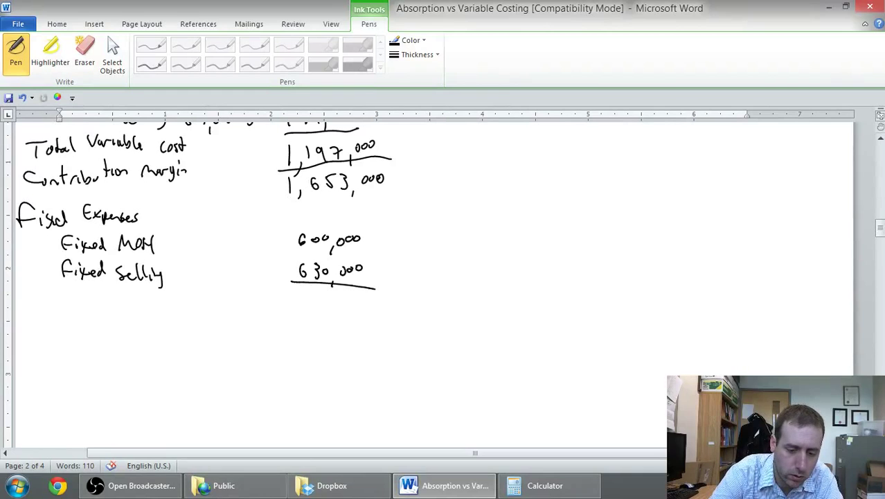
Write the fixed cost total 1,230,000 below the ruled-off amounts
left_click_drag(290, 296, 291, 315)
mouse_move(300, 296)
left_mouse_down()
mouse_move(302, 310)
mouse_move(315, 309)
left_mouse_up()
left_click_drag(316, 297, 315, 315)
left_click_drag(329, 299, 337, 319)
left_click_drag(347, 300, 351, 301)
left_click_drag(361, 301, 369, 301)
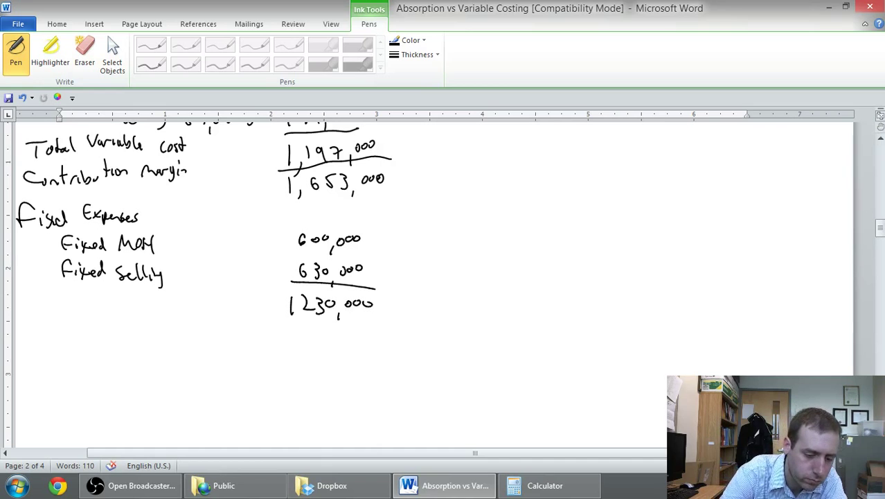
Scribble out the false start beside the fixed cost total and label the line "Total Fixed expenses"
mouse_move(28, 293)
left_mouse_down()
mouse_move(38, 297)
mouse_move(24, 312)
left_mouse_up()
mouse_move(30, 306)
left_mouse_down()
mouse_move(43, 305)
mouse_move(19, 309)
left_mouse_up()
mouse_move(25, 291)
left_mouse_down()
mouse_move(50, 311)
mouse_move(64, 296)
left_mouse_up()
left_click_drag(62, 302, 72, 311)
left_click_drag(78, 305, 91, 311)
mouse_move(21, 293)
left_mouse_down()
mouse_move(15, 306)
mouse_move(41, 294)
left_mouse_up()
mouse_move(108, 296)
left_mouse_down()
mouse_move(107, 310)
mouse_move(129, 313)
left_mouse_up()
mouse_move(133, 307)
left_mouse_down()
mouse_move(141, 309)
mouse_move(151, 290)
mouse_move(184, 313)
mouse_move(227, 305)
mouse_move(224, 313)
left_mouse_up()
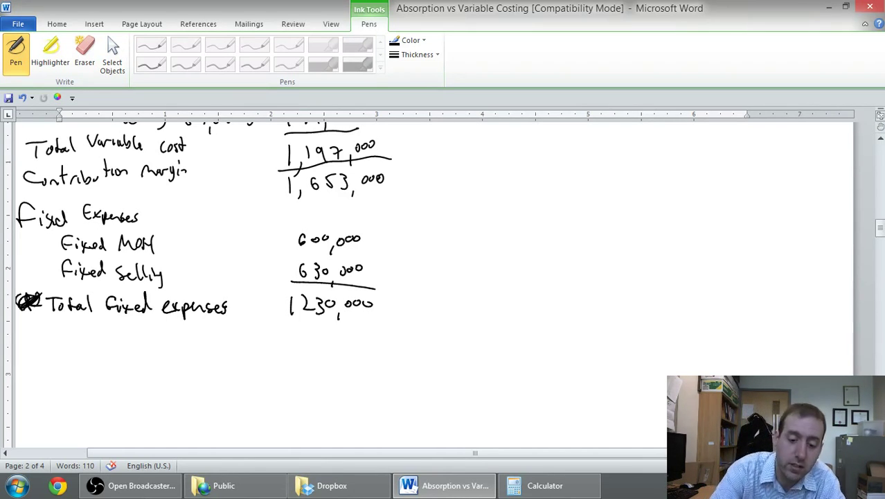
Underline the total fixed expenses, write 433,000 below, and overwrite its middle digit to make it 423,000
left_click_drag(284, 322, 370, 319)
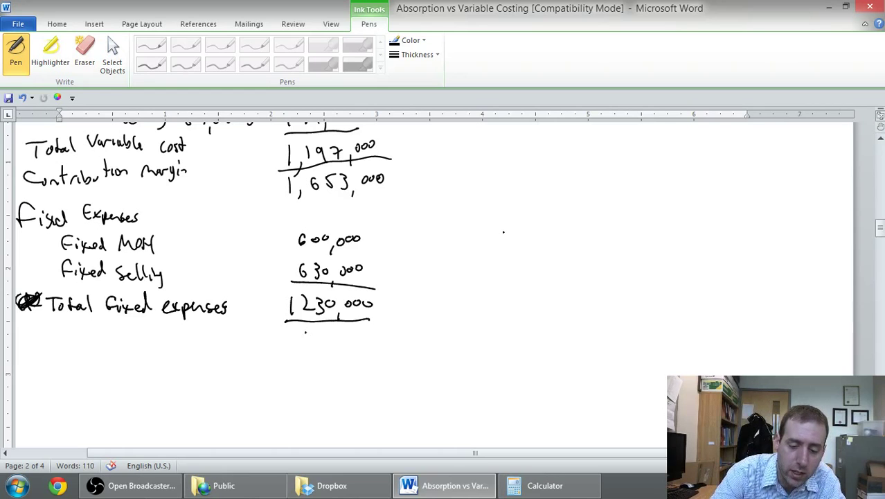
mouse_move(304, 332)
left_mouse_down()
mouse_move(316, 348)
mouse_move(339, 332)
mouse_move(349, 360)
left_mouse_up()
left_click_drag(356, 333, 385, 337)
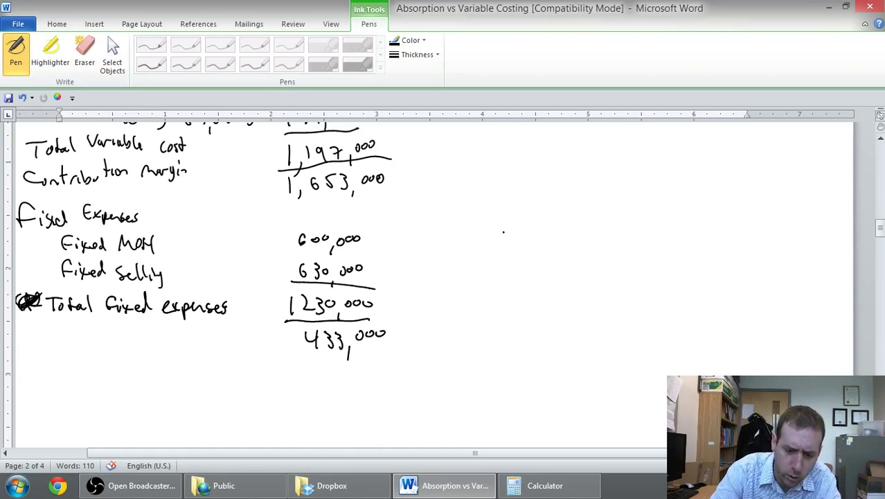
left_click_drag(512, 308, 504, 315)
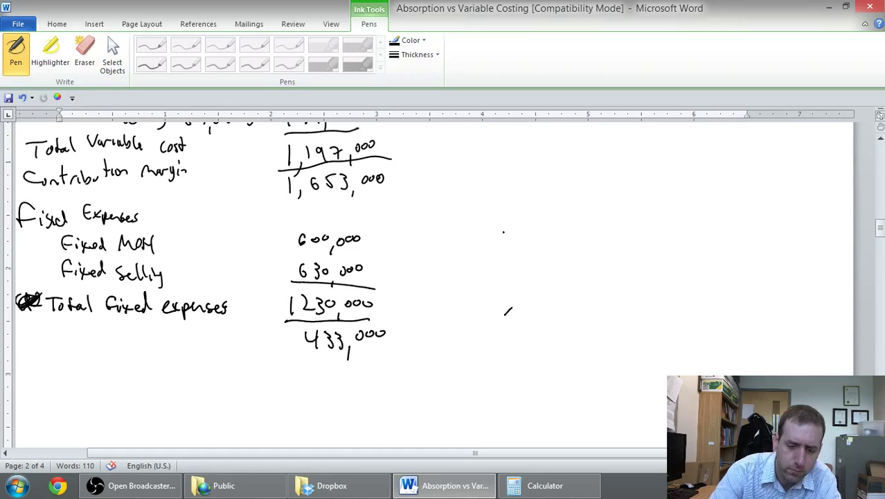
left_click_drag(500, 271, 506, 277)
left_click_drag(327, 335, 336, 350)
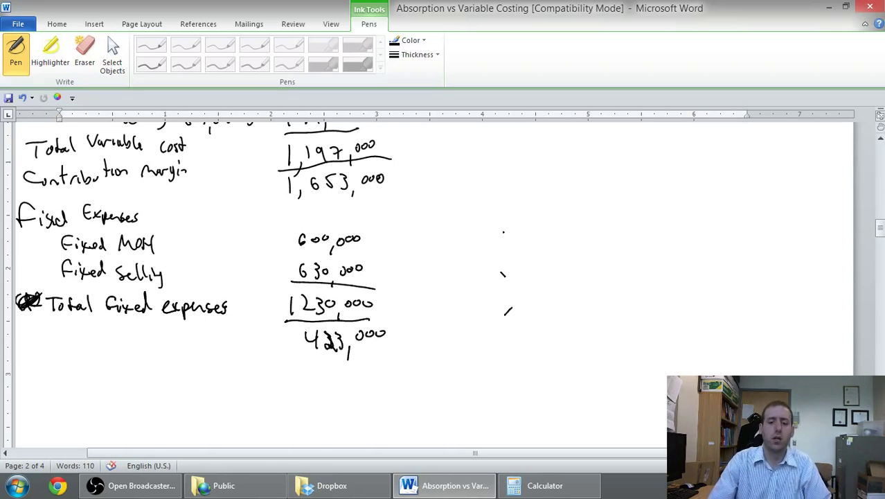
Double-underline the 423,000 amount and complete its line with the label "Net income" and a dollar sign
left_click_drag(284, 357, 381, 354)
left_click_drag(307, 371, 383, 367)
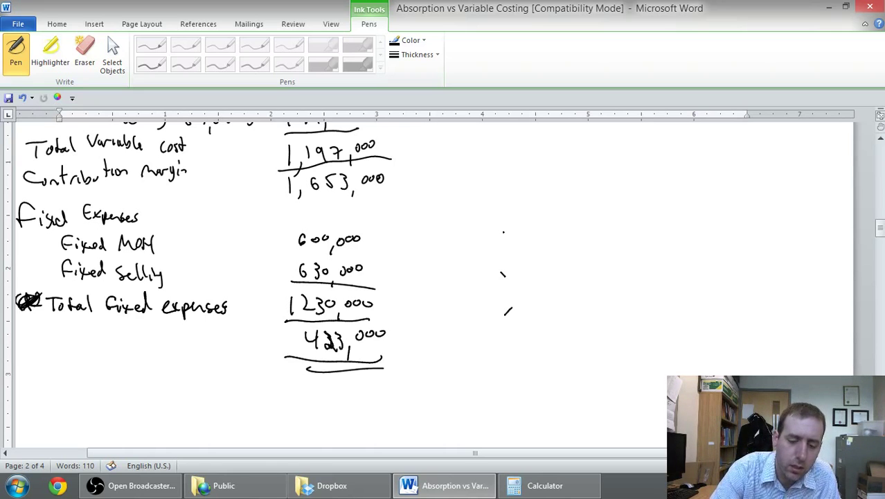
mouse_move(44, 346)
left_mouse_down()
mouse_move(60, 327)
mouse_move(74, 337)
left_mouse_up()
mouse_move(78, 320)
left_mouse_down()
mouse_move(80, 340)
mouse_move(117, 346)
left_mouse_up()
mouse_move(127, 339)
left_mouse_down()
mouse_move(122, 345)
mouse_move(149, 339)
left_mouse_up()
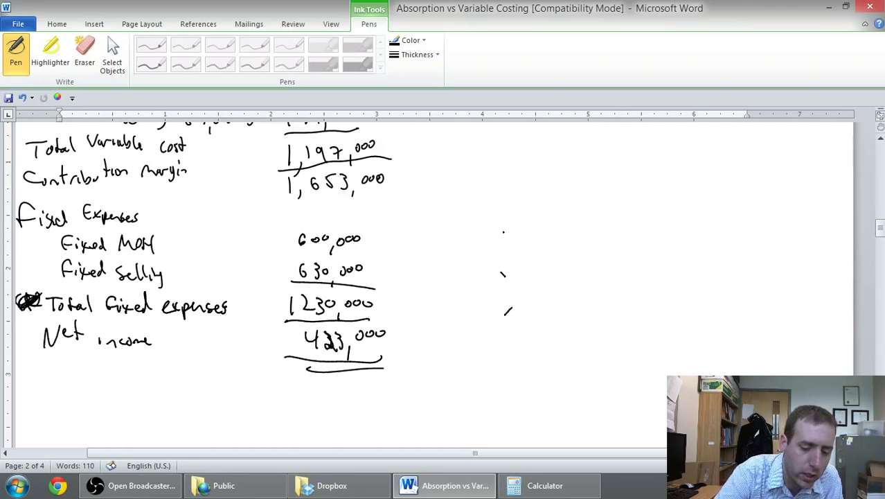
left_click_drag(287, 329, 280, 349)
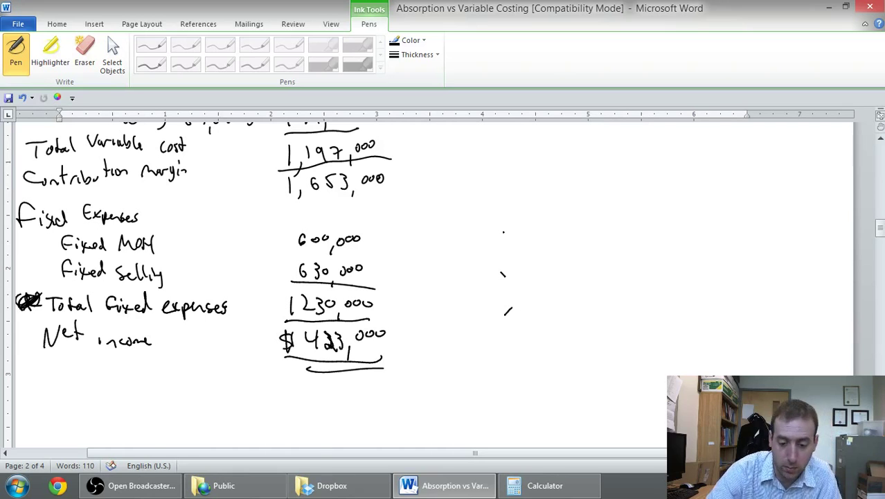